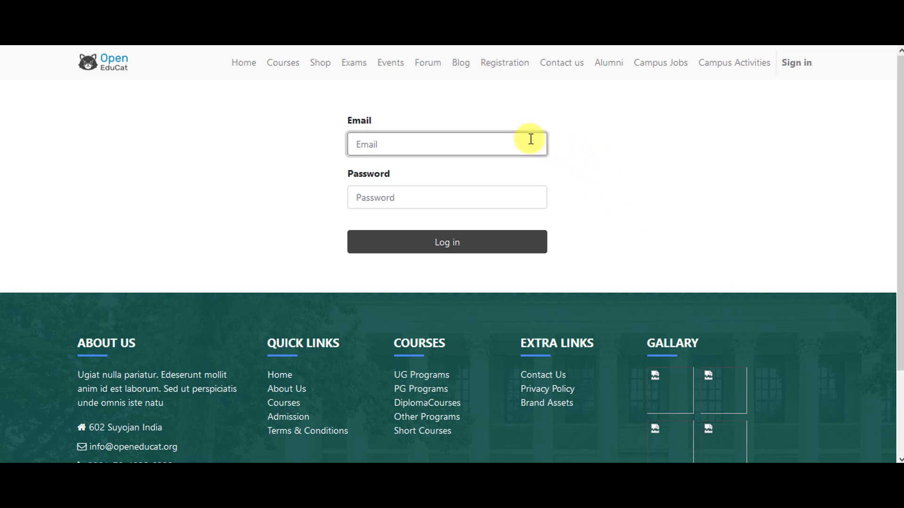
- Log in to OpenEduCat with the administrator username and password
{"action": "type", "text": "admin"}
{"action": "key", "text": "Tab"}
{"action": "type", "text": "admin"}
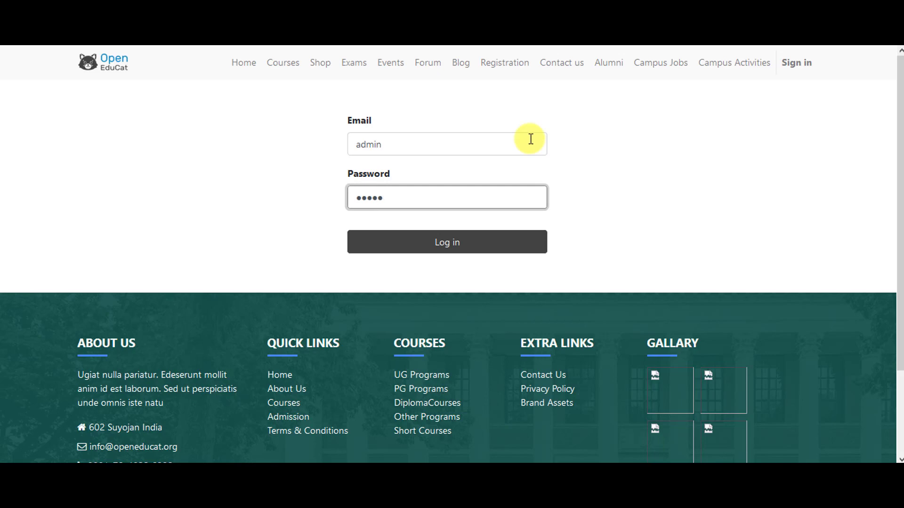
{"action": "left_click", "coordinate": [504, 242]}
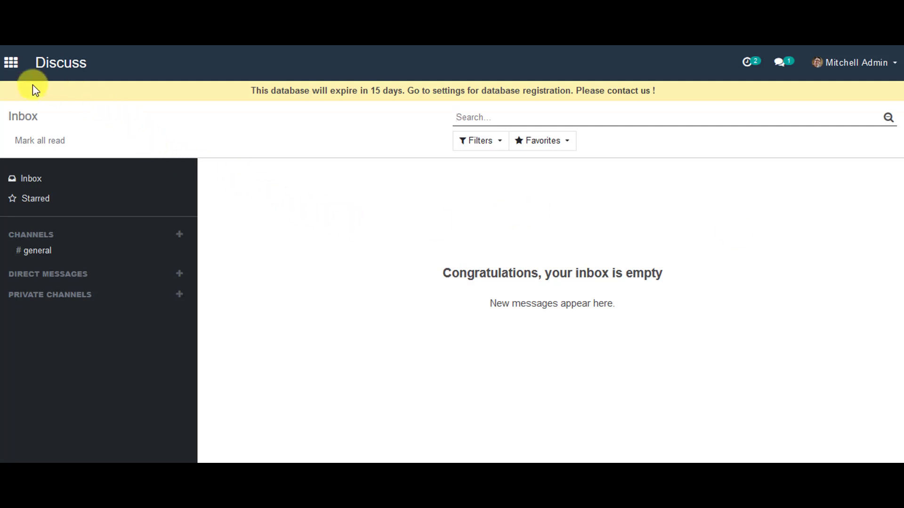
- Open the TimeTables app from the apps grid and expand its Configuration menu
{"action": "left_click", "coordinate": [13, 71]}
{"action": "scroll", "coordinate": [222, 238], "scroll_direction": "down", "scroll_amount": 6}
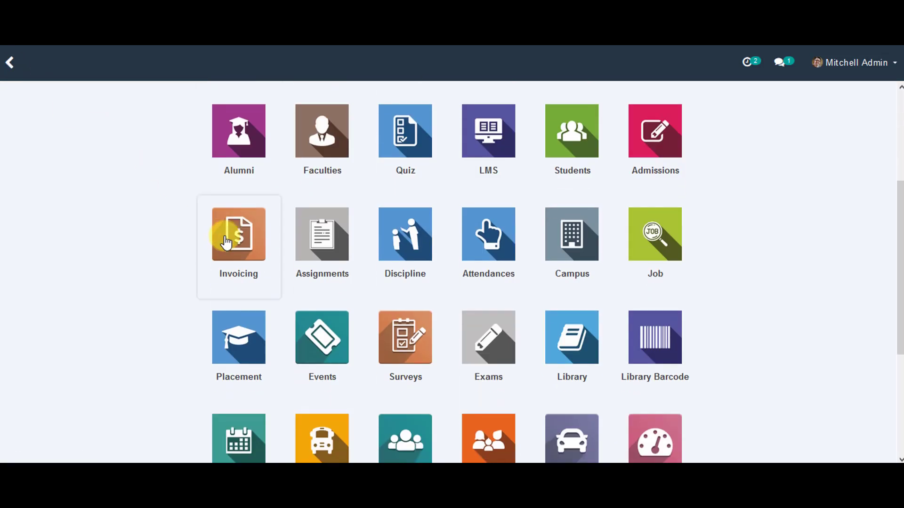
{"action": "left_click", "coordinate": [235, 334]}
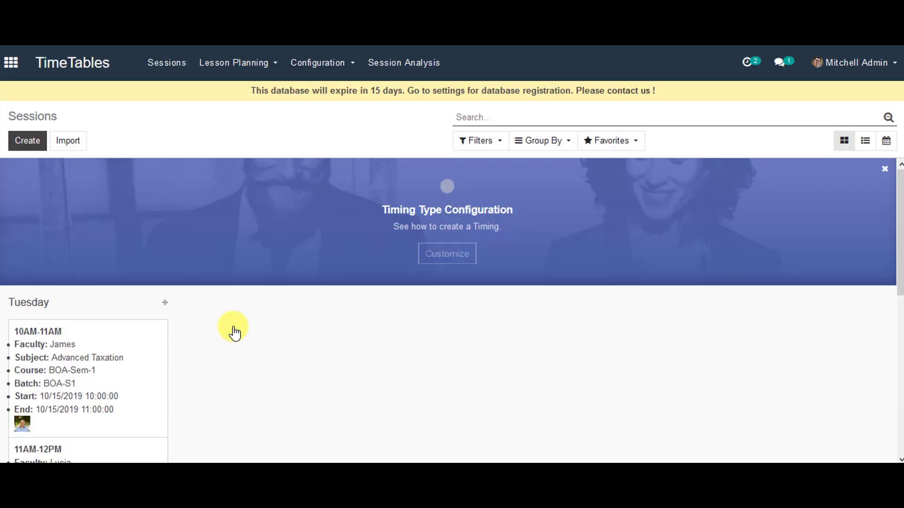
{"action": "left_click", "coordinate": [316, 61]}
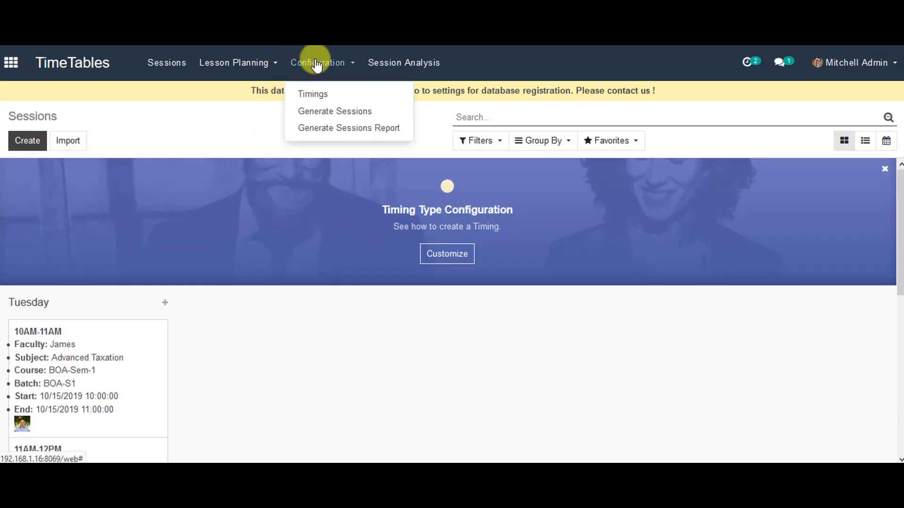
{"action": "left_click", "coordinate": [313, 94]}
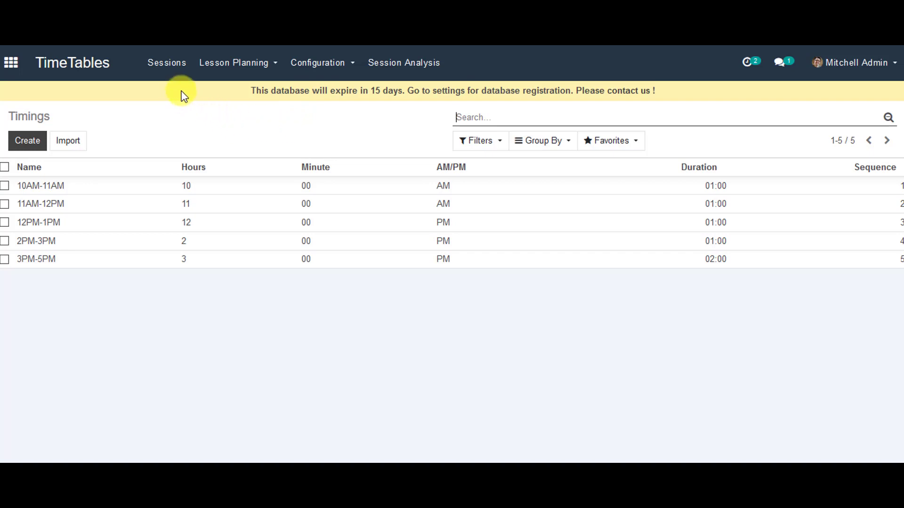
{"action": "left_click", "coordinate": [167, 63]}
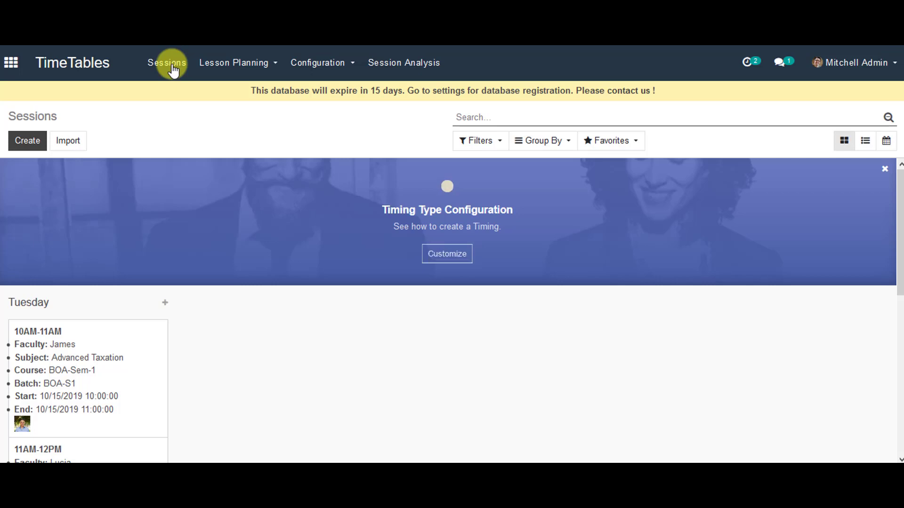
{"action": "left_click", "coordinate": [29, 133]}
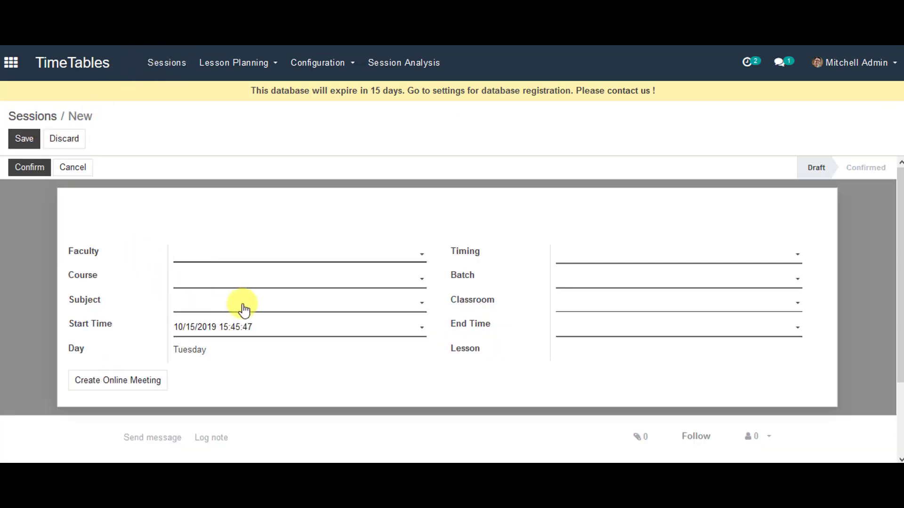
- Set the session's faculty to James, timing 10AM-11AM, course BOA-Sem-1 and batch BOA-S1
{"action": "left_click", "coordinate": [403, 259]}
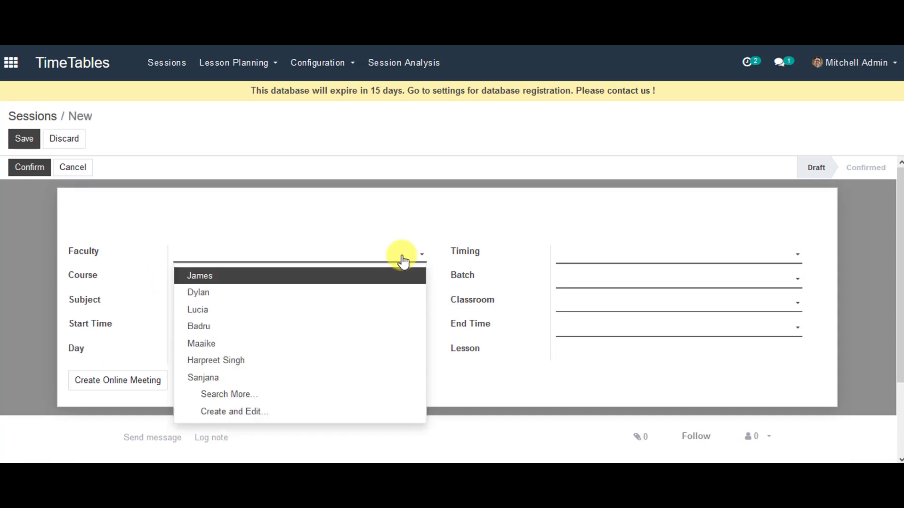
{"action": "left_click", "coordinate": [396, 279]}
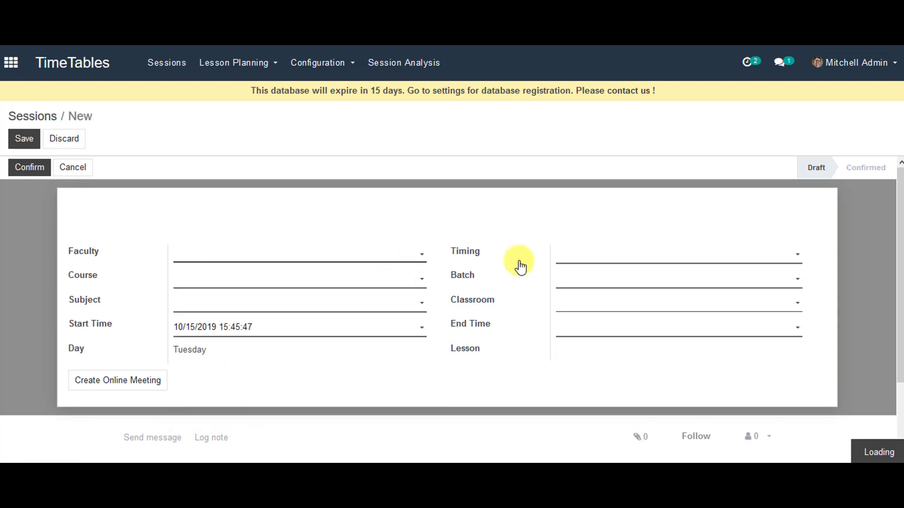
{"action": "left_click", "coordinate": [678, 257]}
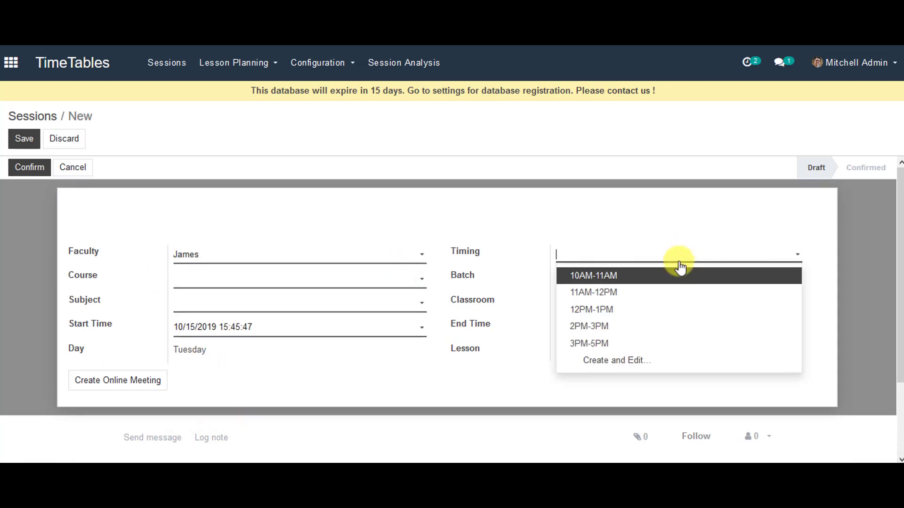
{"action": "left_click", "coordinate": [685, 276]}
{"action": "left_click", "coordinate": [369, 286]}
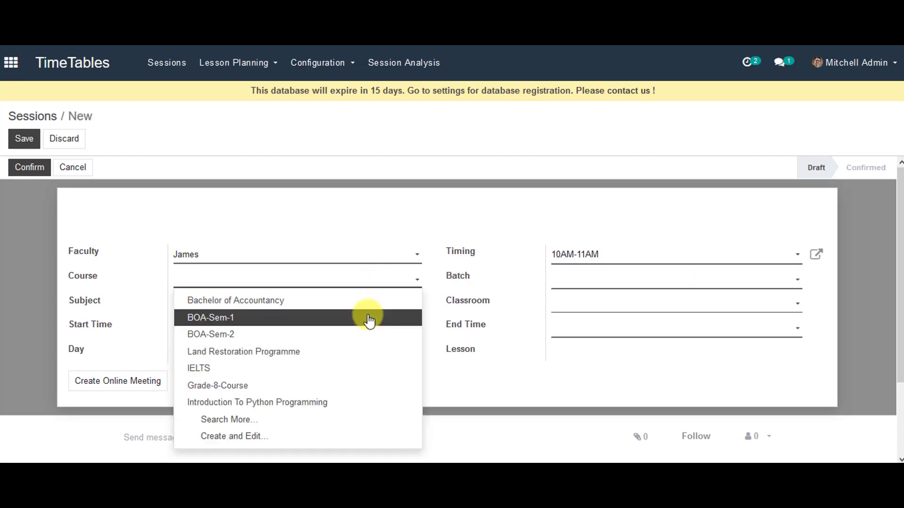
{"action": "left_click", "coordinate": [369, 318]}
{"action": "left_click", "coordinate": [663, 275]}
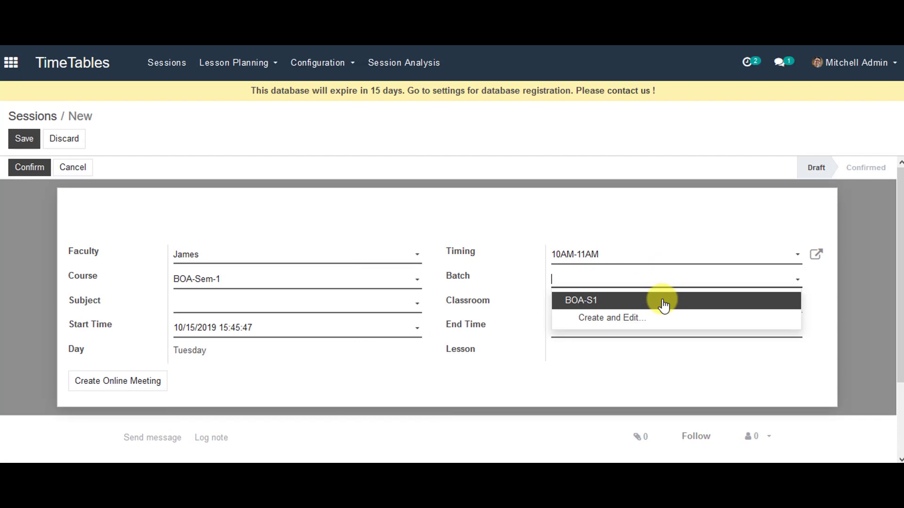
{"action": "left_click", "coordinate": [662, 300]}
- Choose subject Taxation, classroom R001, end date 15 October 2019, and save
{"action": "left_click", "coordinate": [359, 305]}
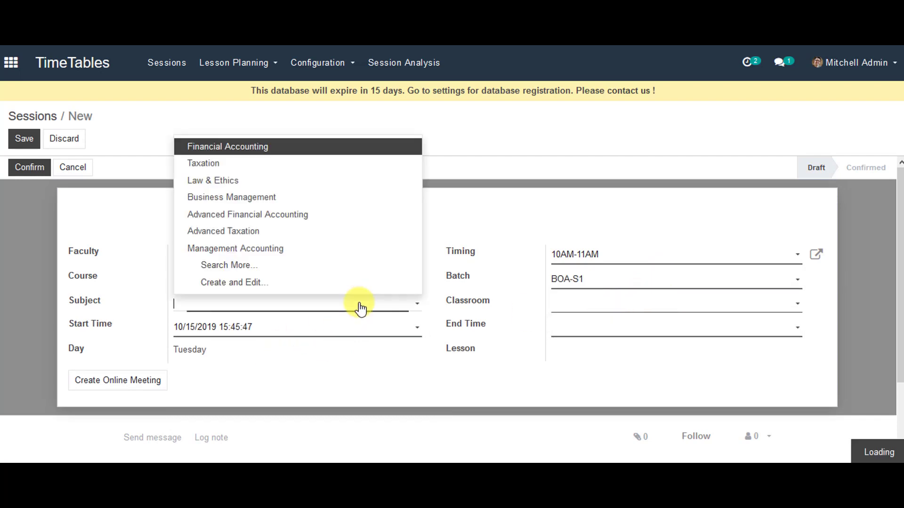
{"action": "left_click", "coordinate": [339, 164]}
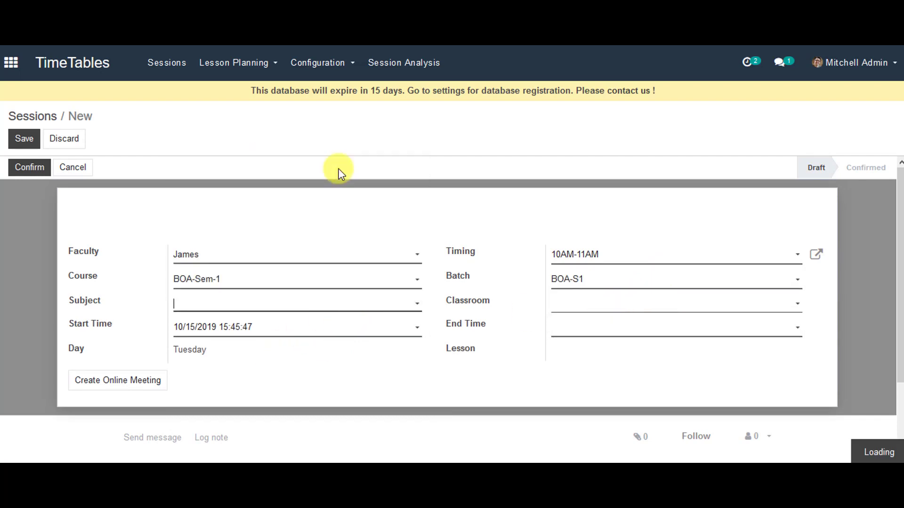
{"action": "left_click", "coordinate": [602, 311]}
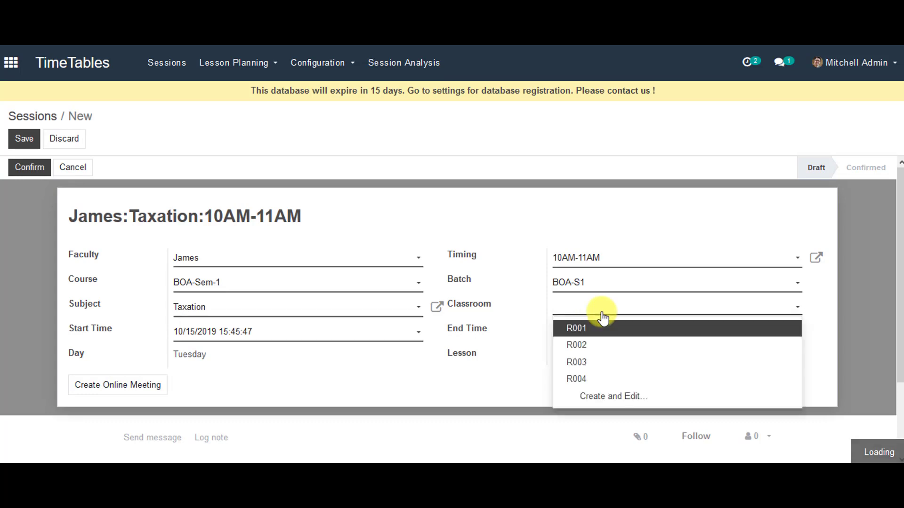
{"action": "left_click", "coordinate": [611, 330]}
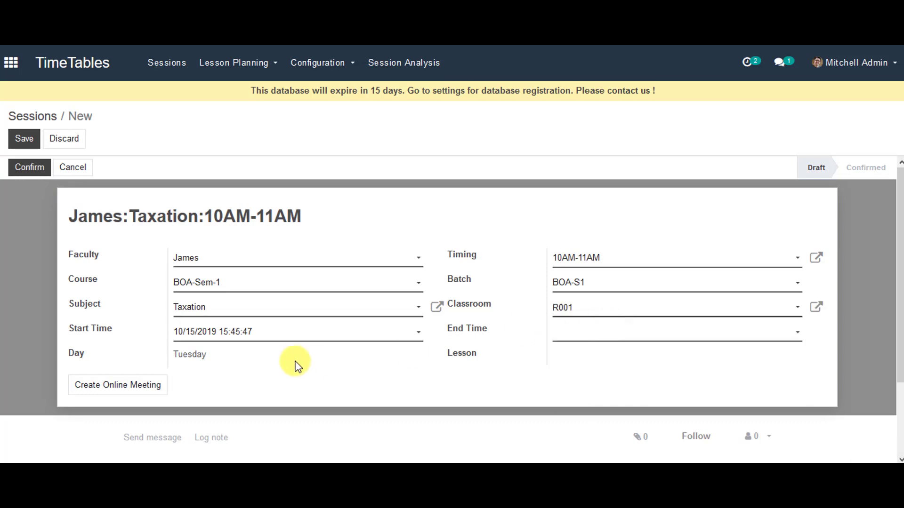
{"action": "left_click", "coordinate": [592, 345]}
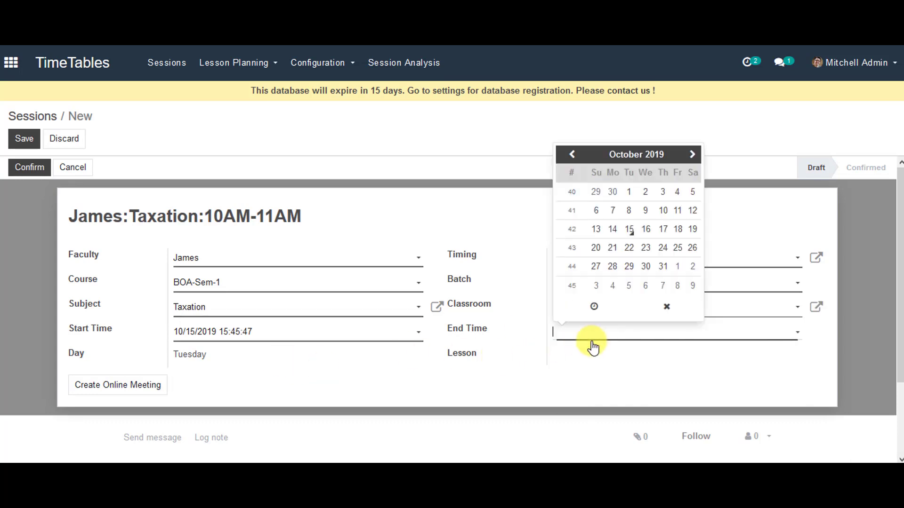
{"action": "left_click", "coordinate": [629, 230]}
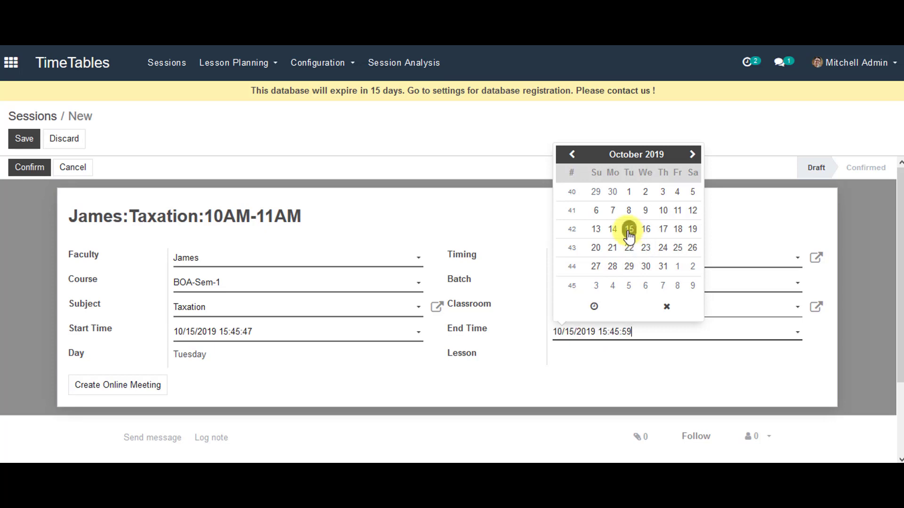
{"action": "left_click", "coordinate": [565, 375]}
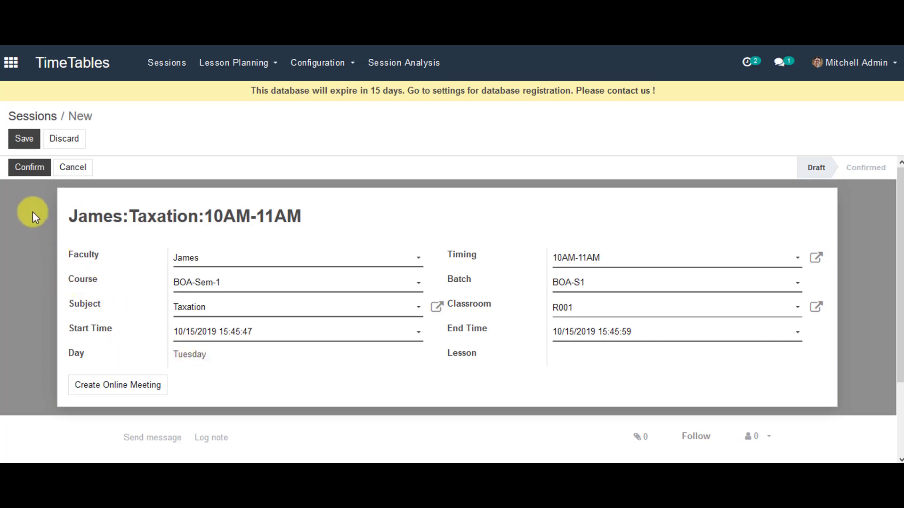
{"action": "left_click", "coordinate": [28, 141]}
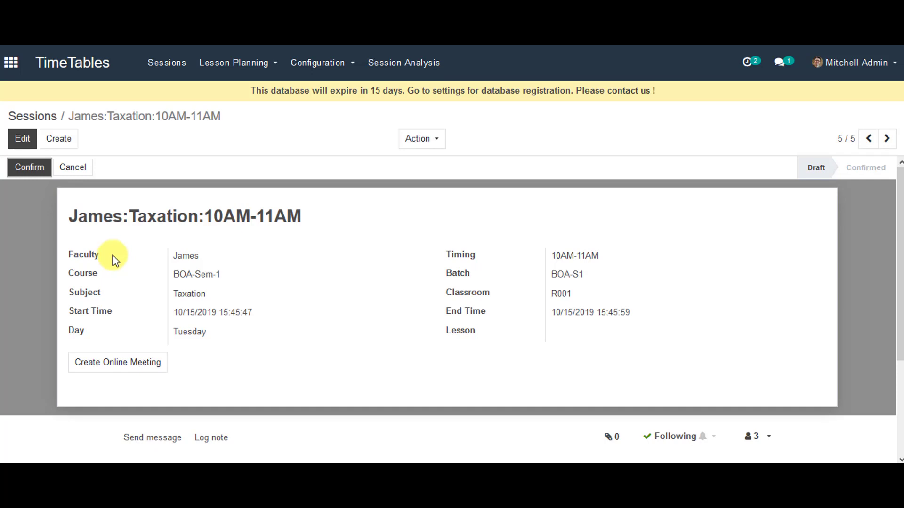
- Open the TimeTables Configuration menu
{"action": "left_click", "coordinate": [324, 65]}
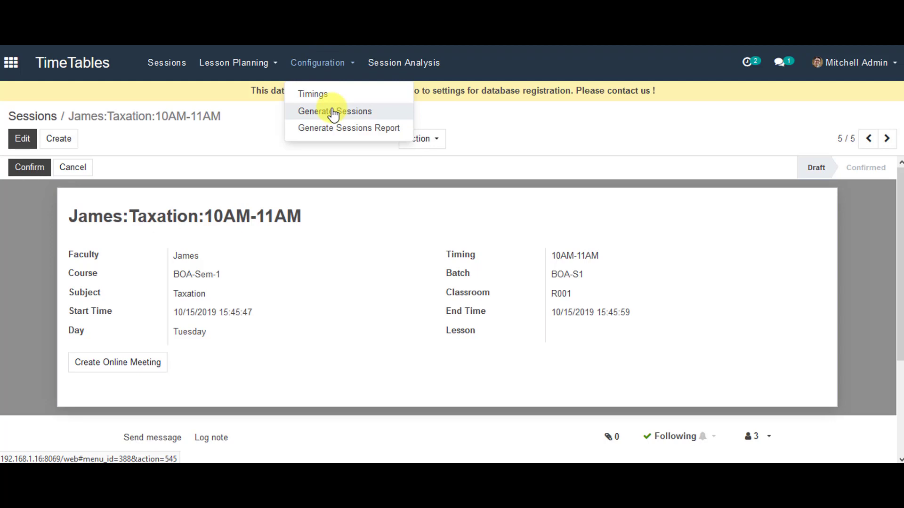
- In Generate Sessions, set course BOA-Sem-2, batch BOA-S2 and end date 10/15/2019
{"action": "left_click", "coordinate": [333, 112]}
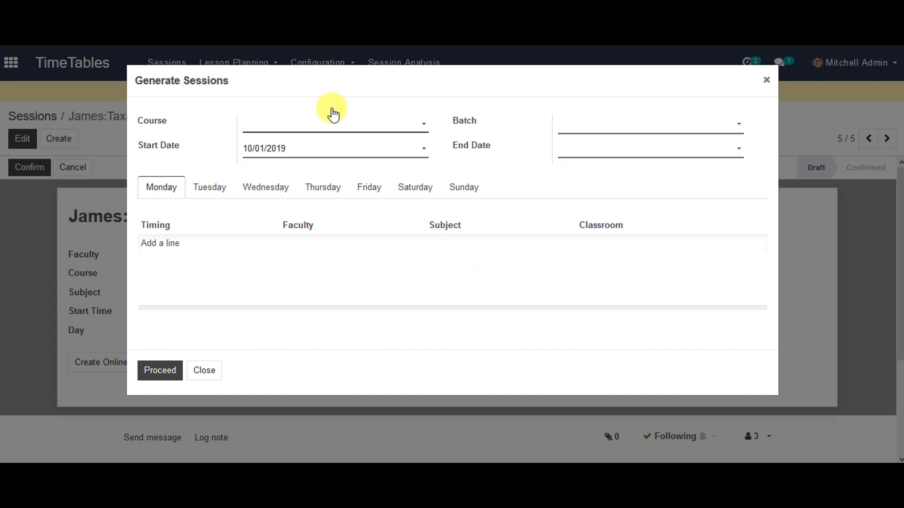
{"action": "left_click", "coordinate": [334, 126]}
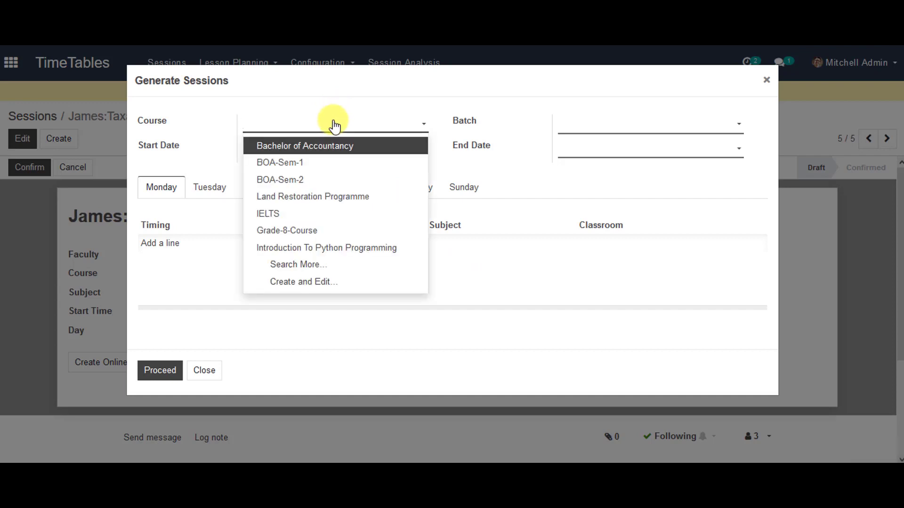
{"action": "left_click", "coordinate": [339, 180]}
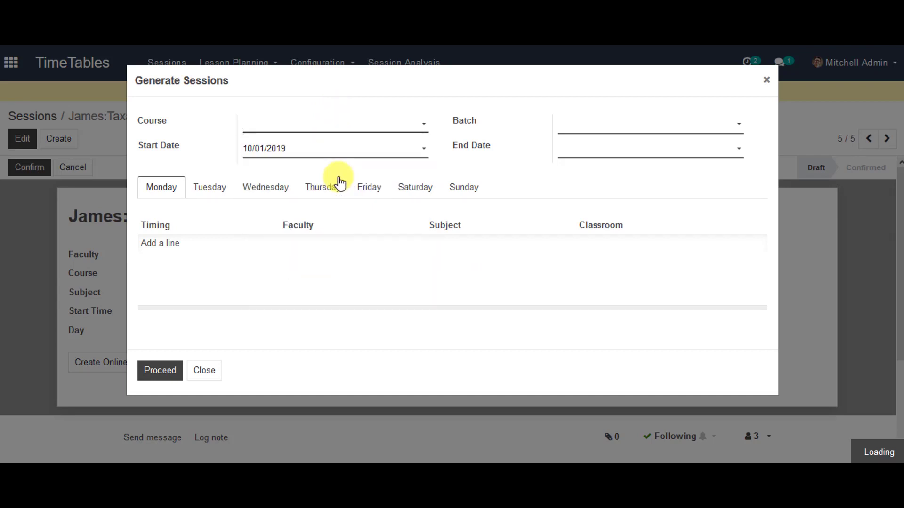
{"action": "left_click", "coordinate": [605, 127]}
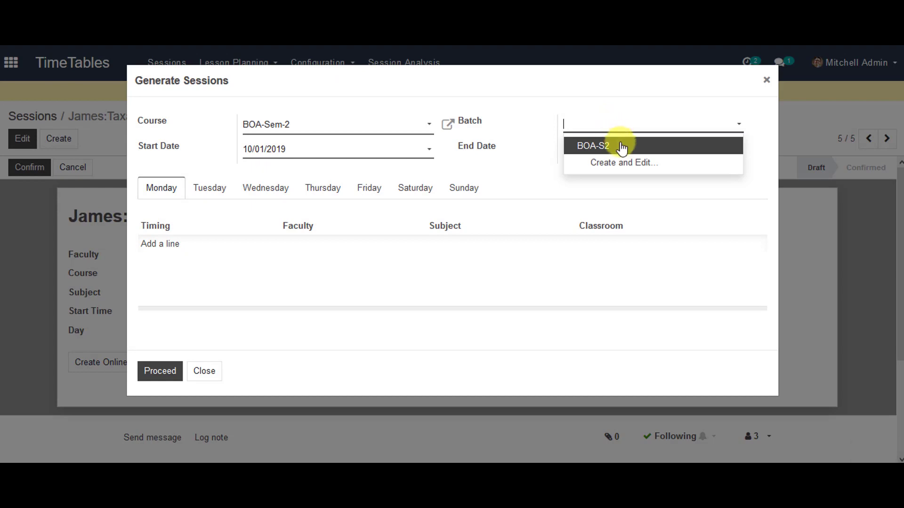
{"action": "left_click", "coordinate": [621, 147]}
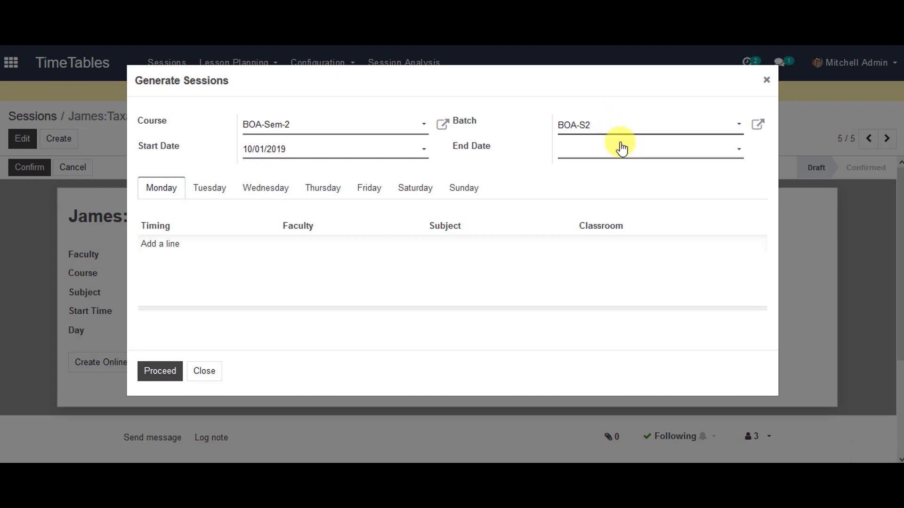
{"action": "left_click", "coordinate": [582, 153]}
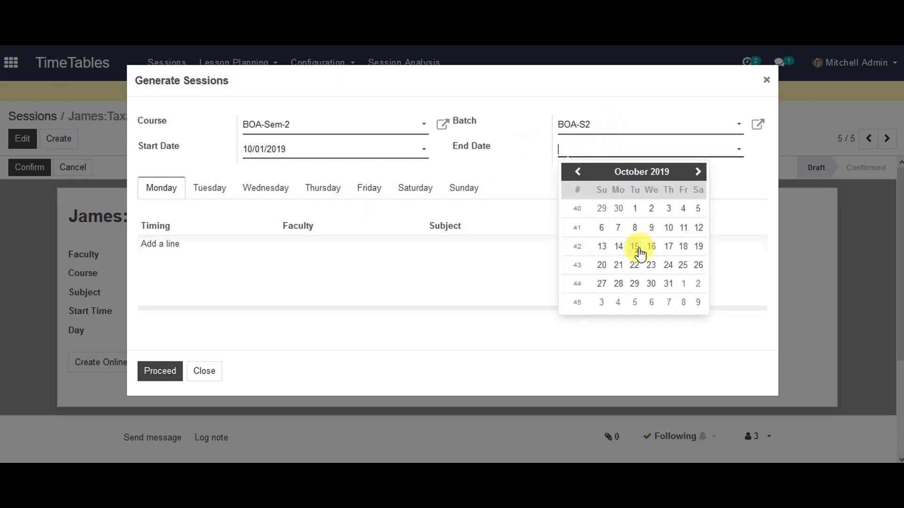
{"action": "left_click", "coordinate": [639, 251]}
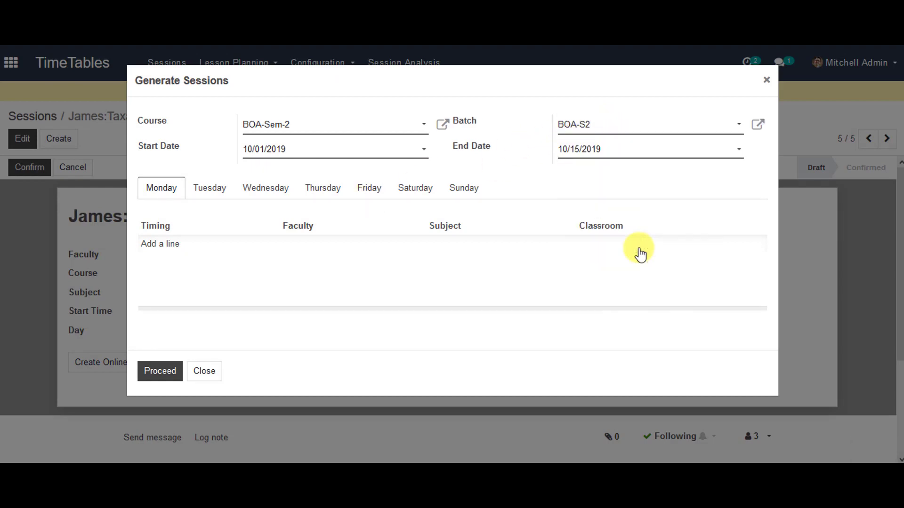
- Add a Wednesday 10AM-11AM Advanced Taxation line with faculty in room R002 and generate
{"action": "left_click", "coordinate": [277, 191]}
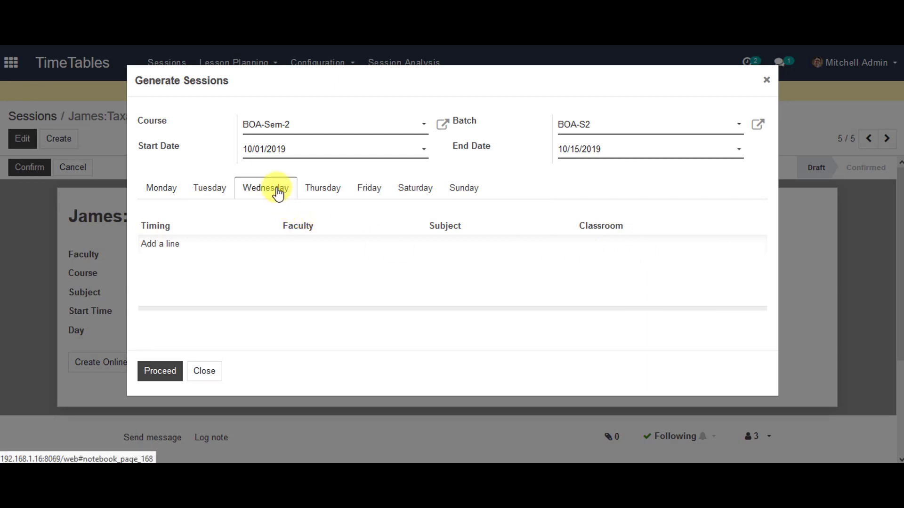
{"action": "left_click", "coordinate": [148, 254]}
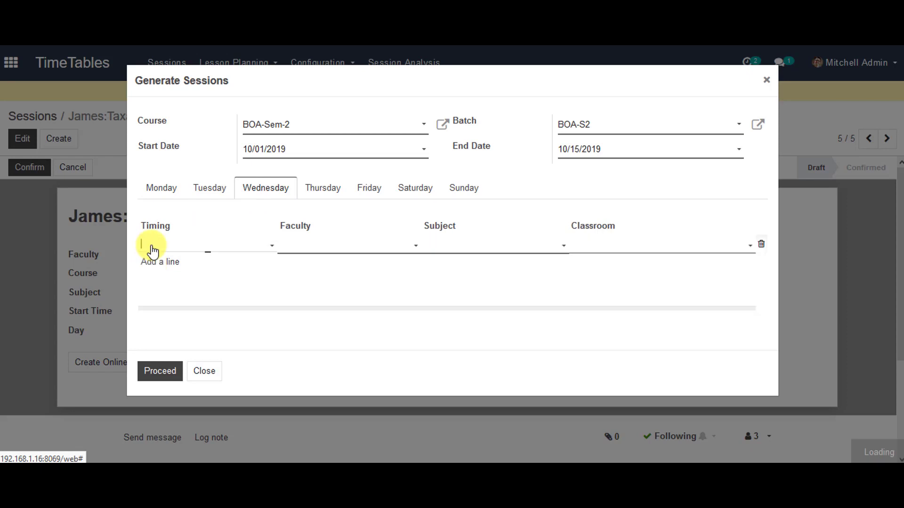
{"action": "left_click", "coordinate": [182, 249]}
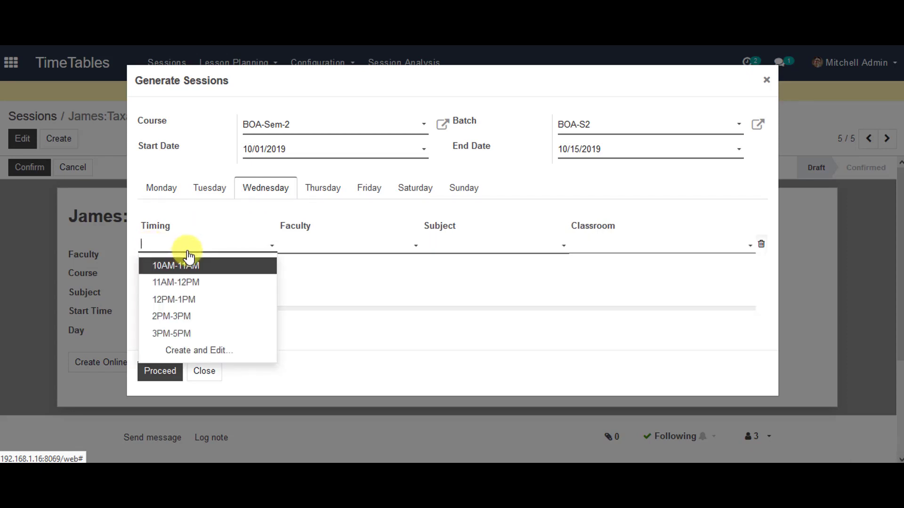
{"action": "left_click", "coordinate": [186, 266]}
{"action": "left_click", "coordinate": [329, 247]}
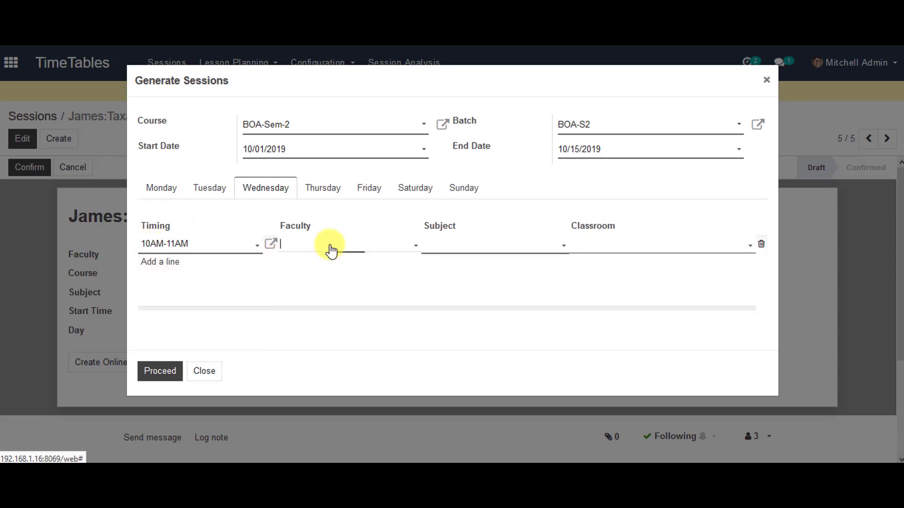
{"action": "left_click", "coordinate": [329, 266]}
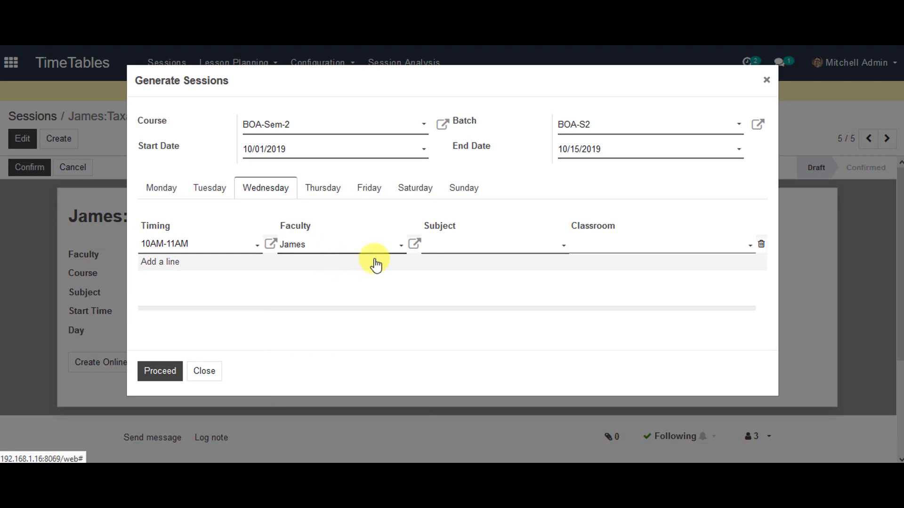
{"action": "left_click", "coordinate": [501, 243]}
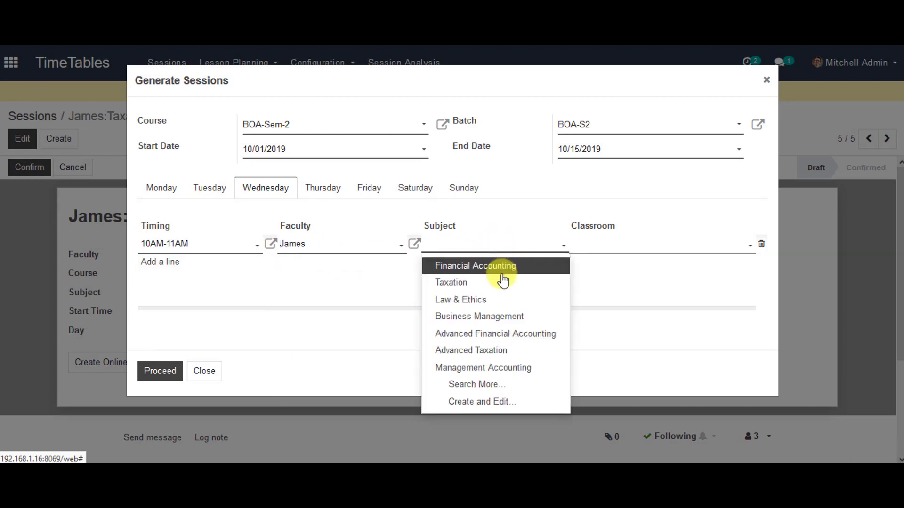
{"action": "left_click", "coordinate": [508, 350]}
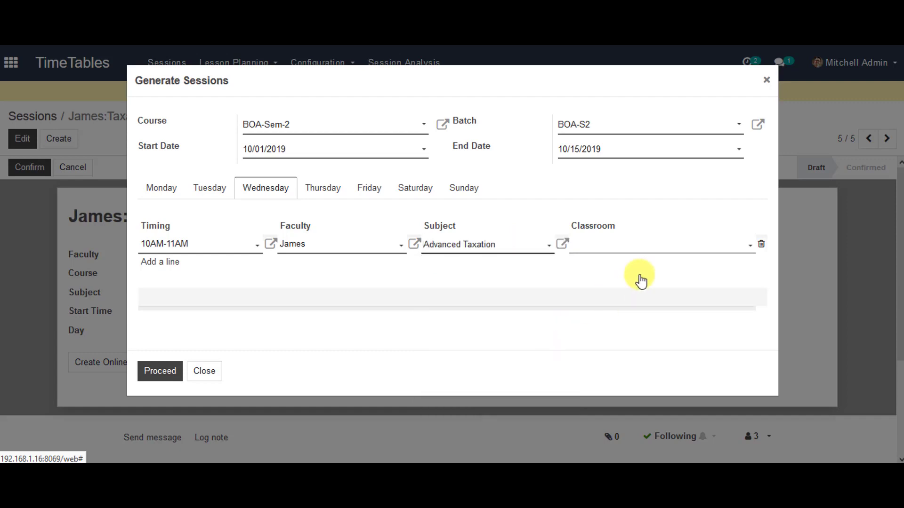
{"action": "left_click", "coordinate": [659, 244]}
{"action": "left_click", "coordinate": [656, 282]}
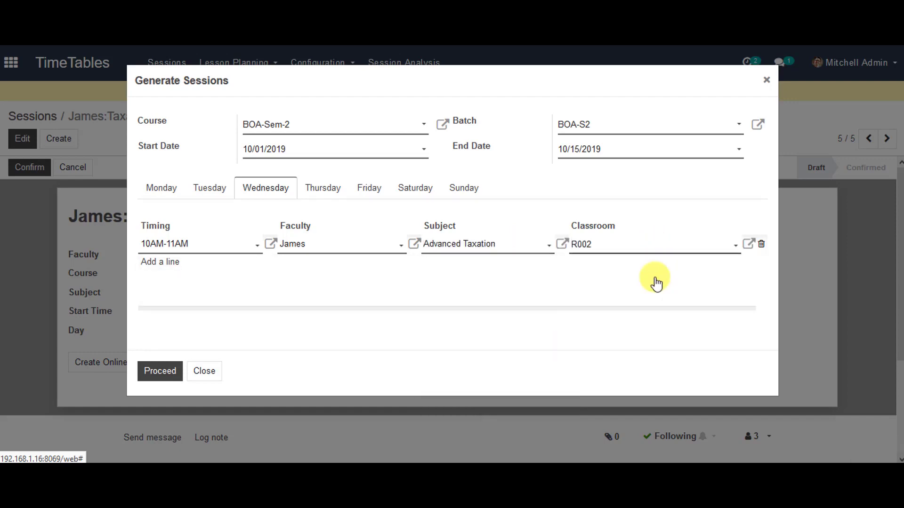
{"action": "left_click", "coordinate": [160, 372]}
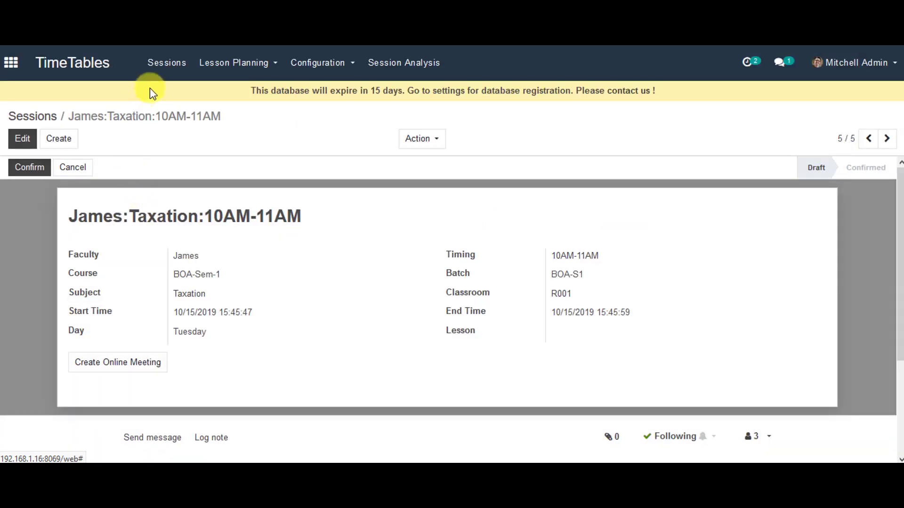
- Open the Sessions kanban and scroll through the session cards
{"action": "left_click", "coordinate": [178, 67]}
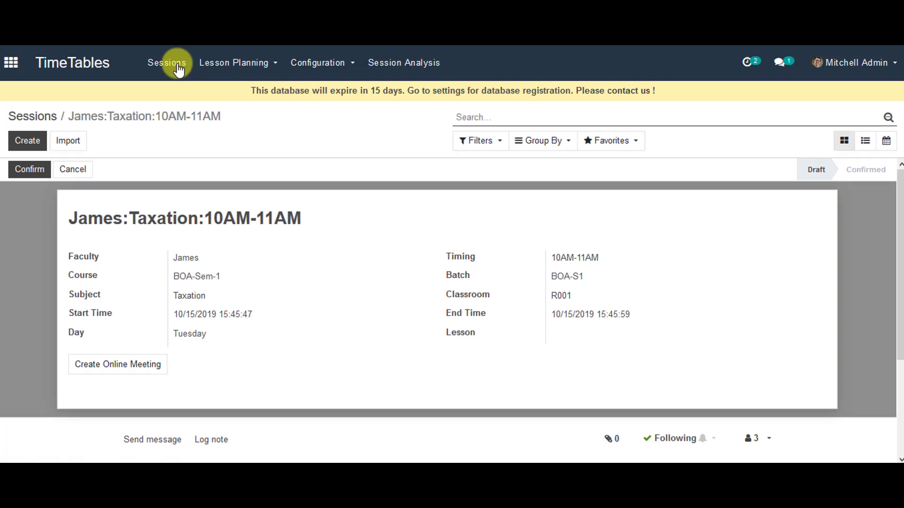
{"action": "scroll", "coordinate": [195, 233], "scroll_direction": "down", "scroll_amount": 4}
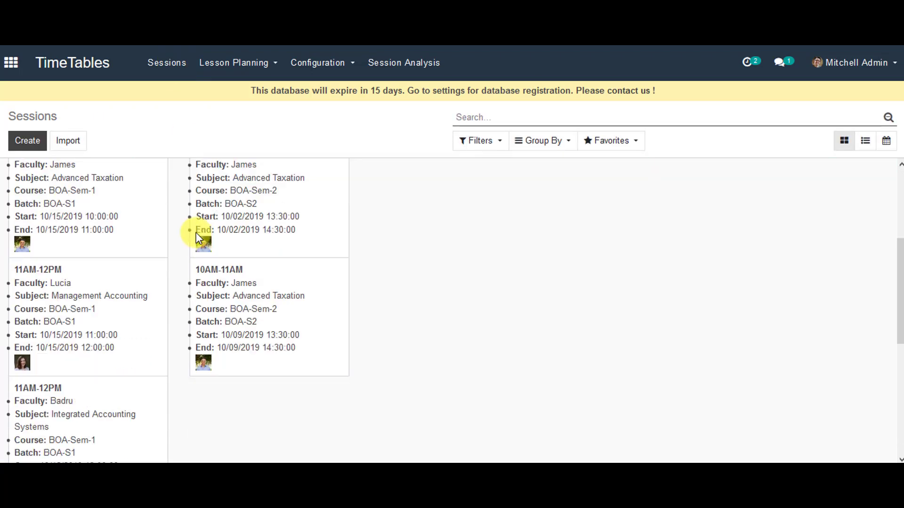
{"action": "scroll", "coordinate": [214, 269], "scroll_direction": "up", "scroll_amount": 4}
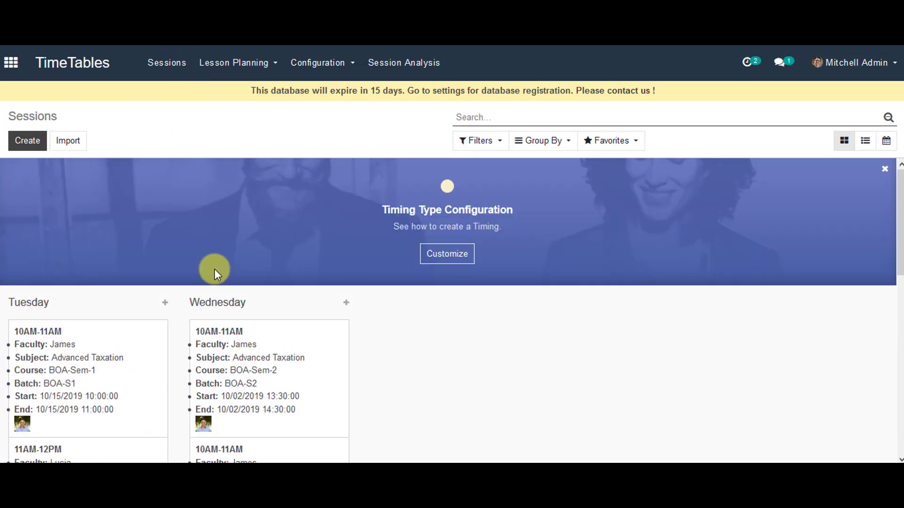
{"action": "scroll", "coordinate": [214, 269], "scroll_direction": "down", "scroll_amount": 4}
{"action": "scroll", "coordinate": [146, 262], "scroll_direction": "up", "scroll_amount": 4}
{"action": "scroll", "coordinate": [121, 297], "scroll_direction": "down", "scroll_amount": 5}
{"action": "scroll", "coordinate": [124, 302], "scroll_direction": "down", "scroll_amount": 5}
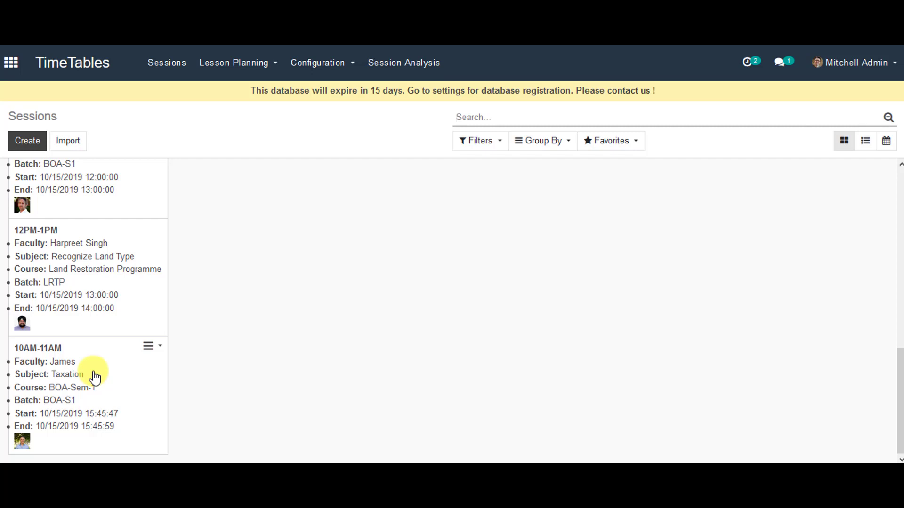
- View the Taxation session, then open the 10/09/2019 Wednesday Advanced Taxation session card
{"action": "left_click", "coordinate": [94, 377]}
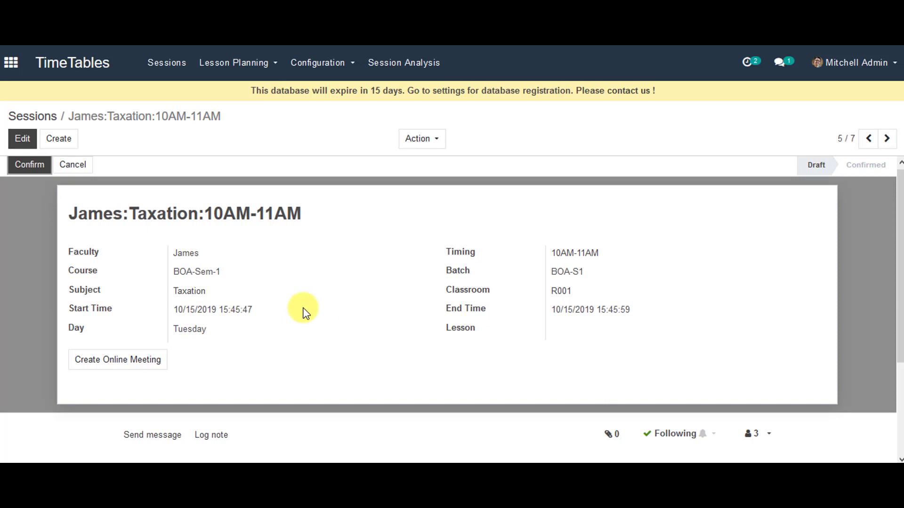
{"action": "left_click", "coordinate": [175, 67]}
{"action": "scroll", "coordinate": [242, 307], "scroll_direction": "down", "scroll_amount": 3}
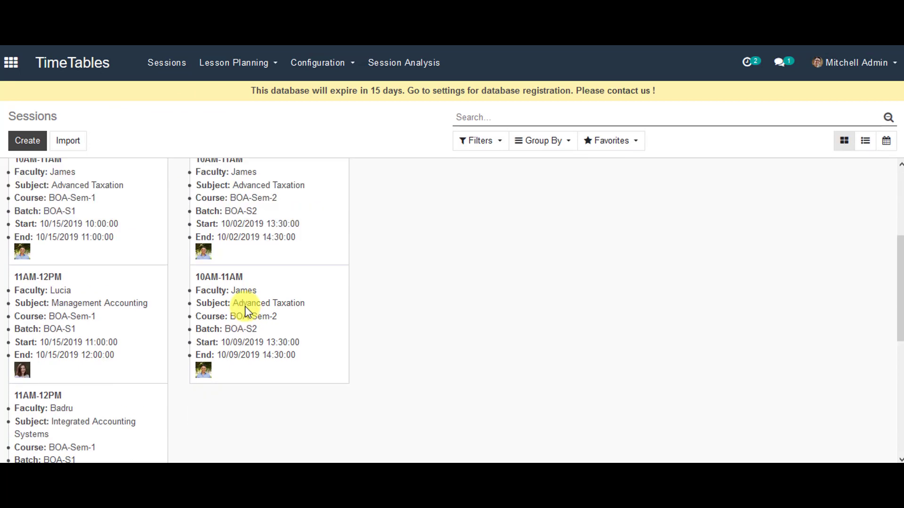
{"action": "scroll", "coordinate": [245, 311], "scroll_direction": "down", "scroll_amount": 1}
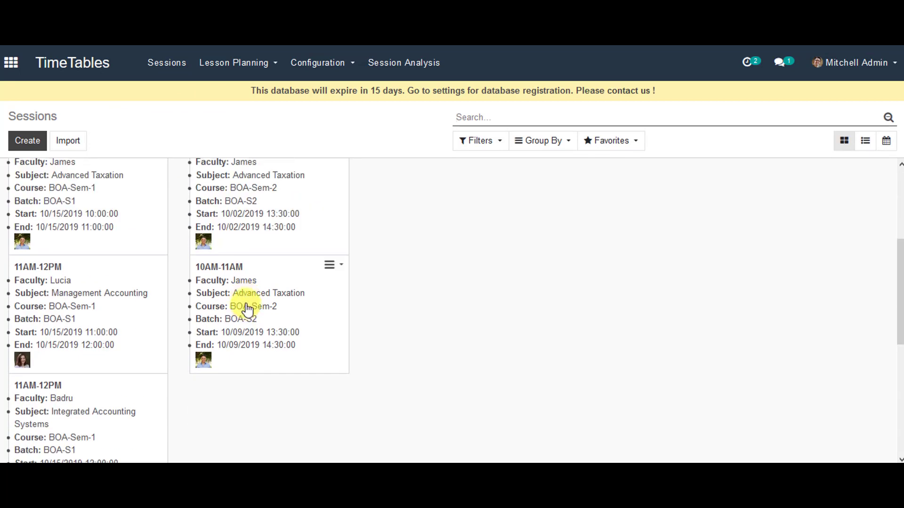
{"action": "left_click", "coordinate": [247, 309]}
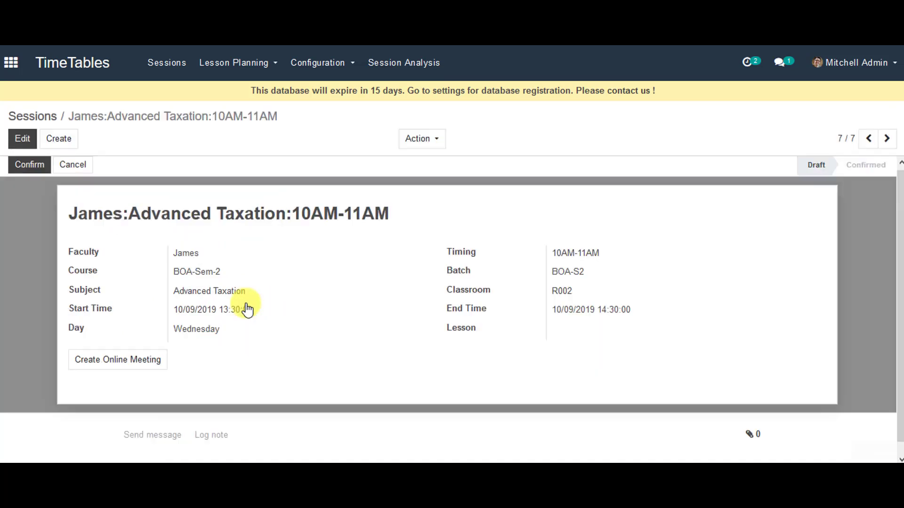